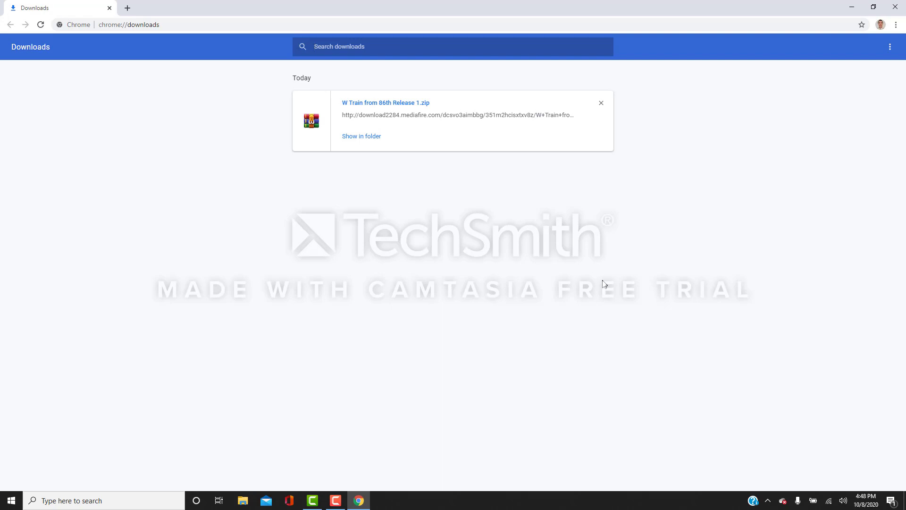
Step: Show the downloaded W Train from 86th Release 1 archive in its folder, clear its download entry and close the browser
left_click(367, 137)
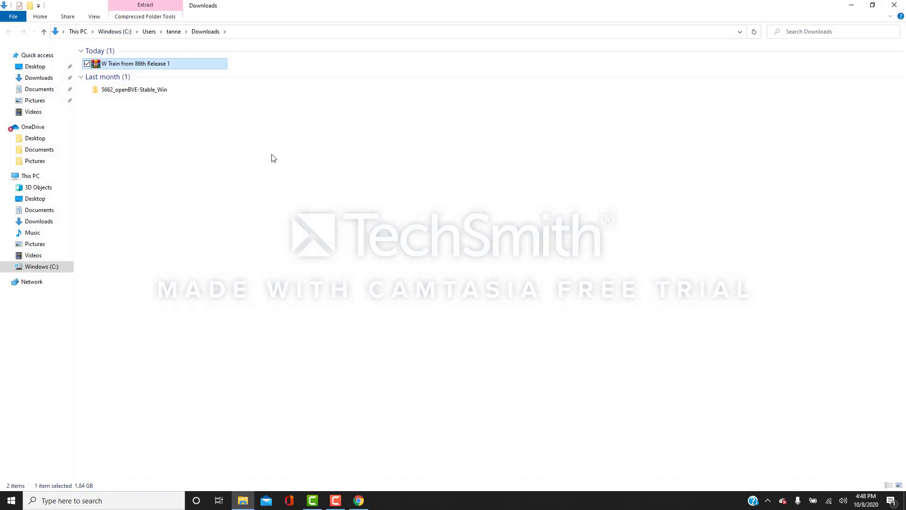
left_click(364, 498)
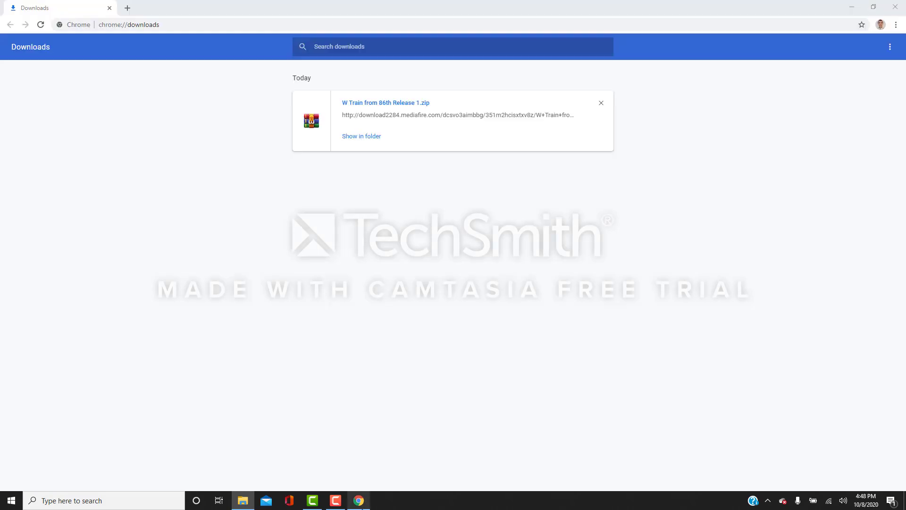
left_click(601, 103)
left_click(896, 7)
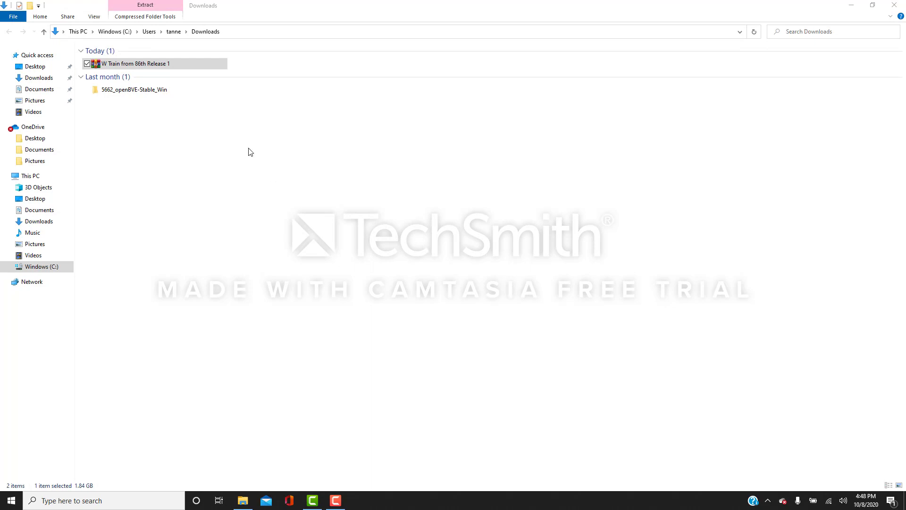
Step: Extract the W Train from 86th Release 1 archive into its own folder and delete the original archive
right_click(183, 67)
left_click(140, 125)
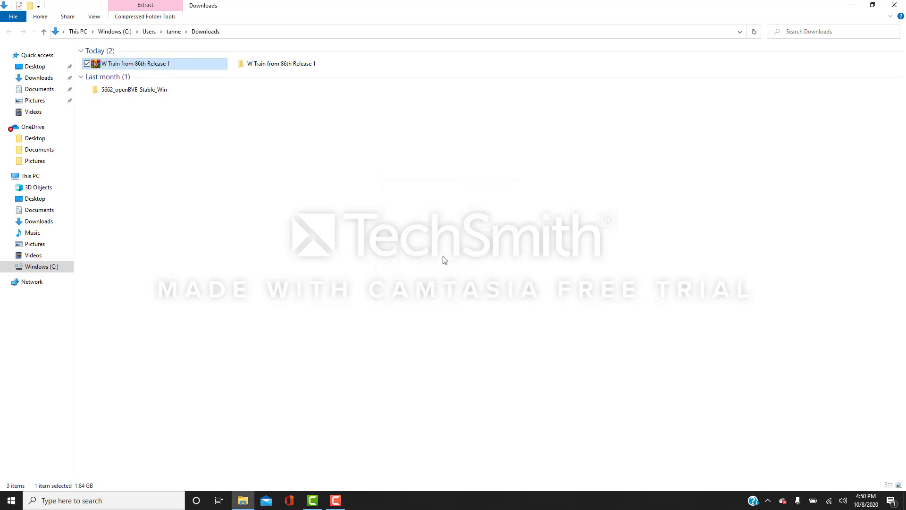
key("Delete")
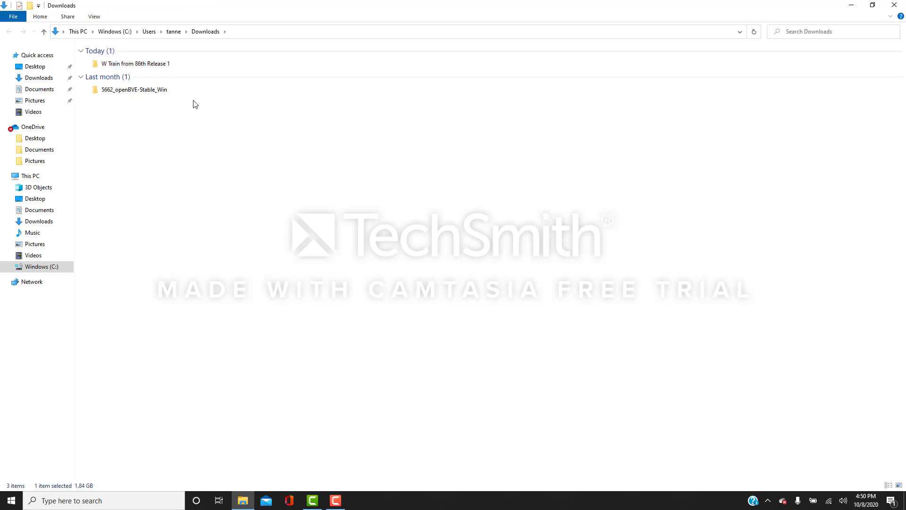
double_click(175, 64)
double_click(179, 65)
double_click(178, 63)
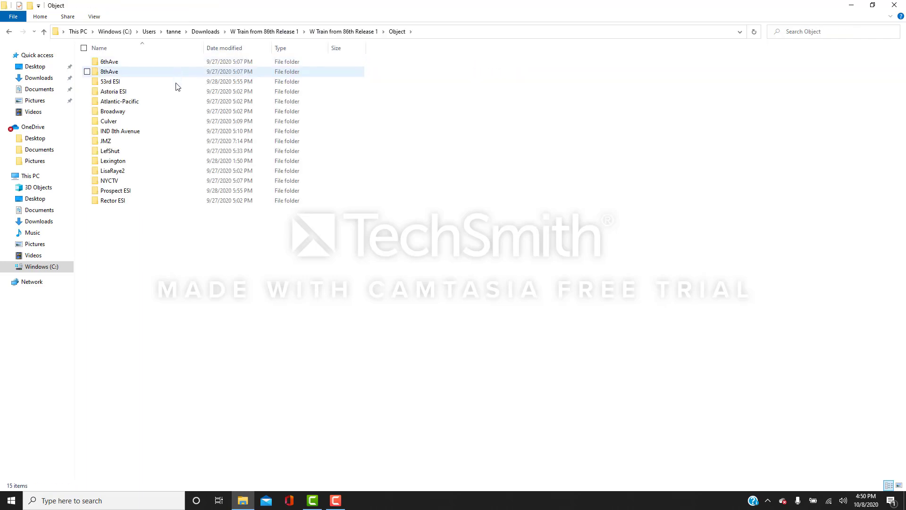
left_click_drag(152, 258, 172, 214)
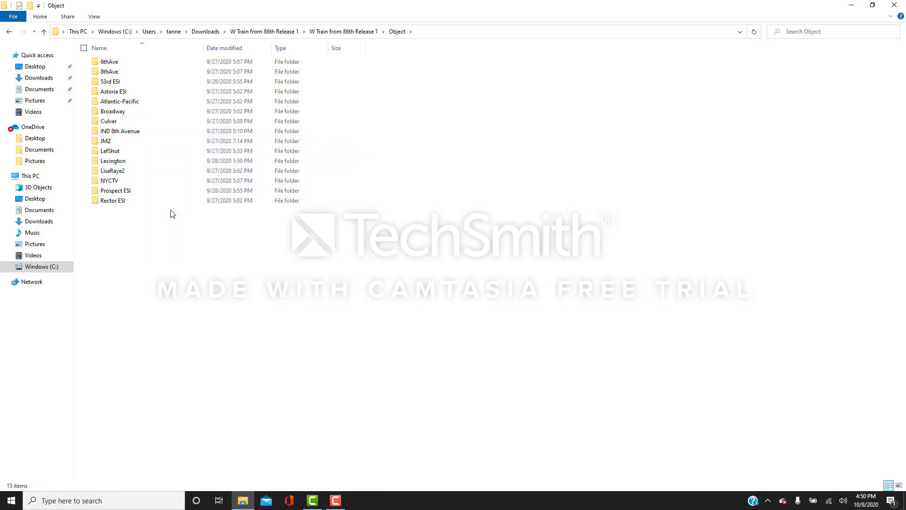
left_click(44, 32)
left_click(44, 32)
left_click(43, 32)
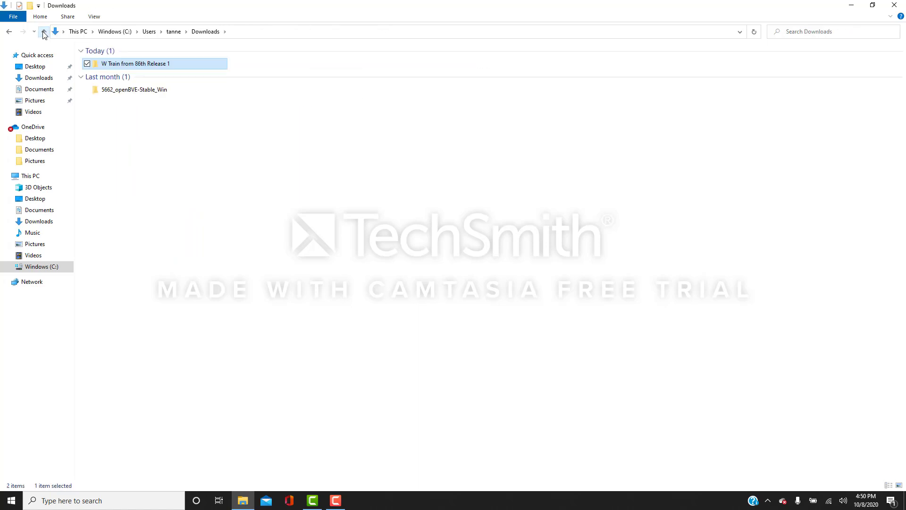
Step: Select all folders inside the Object folder of the extracted W Train from 86th Release 1 for copying
double_click(138, 66)
double_click(137, 65)
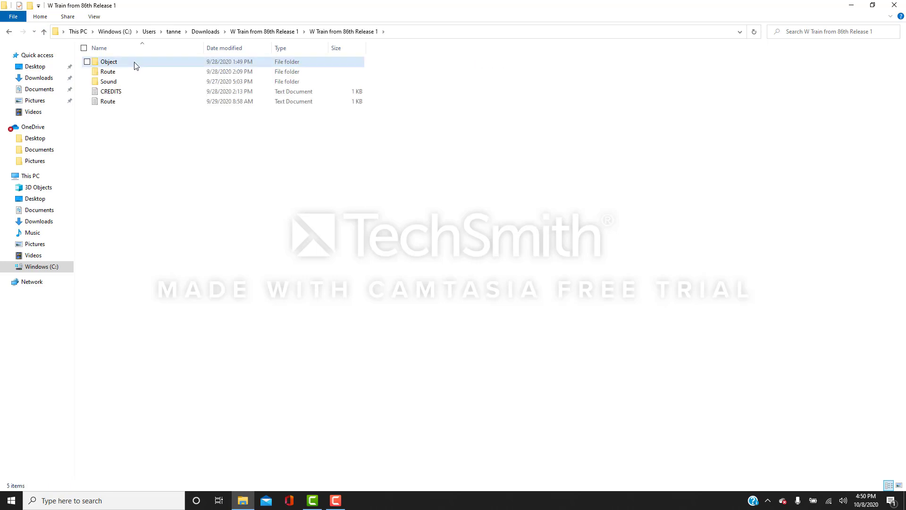
double_click(136, 67)
left_click_drag(127, 239, 231, 61)
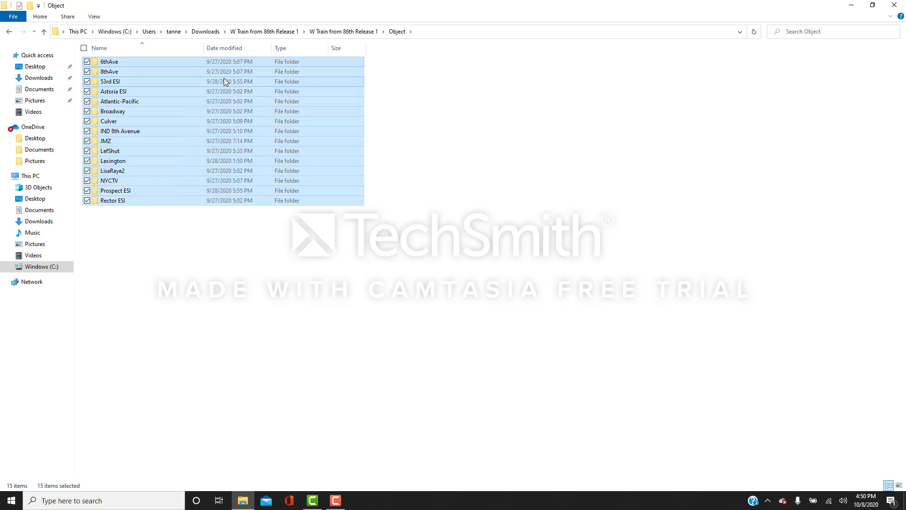
Step: Paste the copied object folders into 5662_openBVE-Stable_Win\BVE\Stable\Userdata\LegacyContent\Railway\Object
left_click(41, 78)
double_click(143, 100)
double_click(191, 59)
left_click(189, 62)
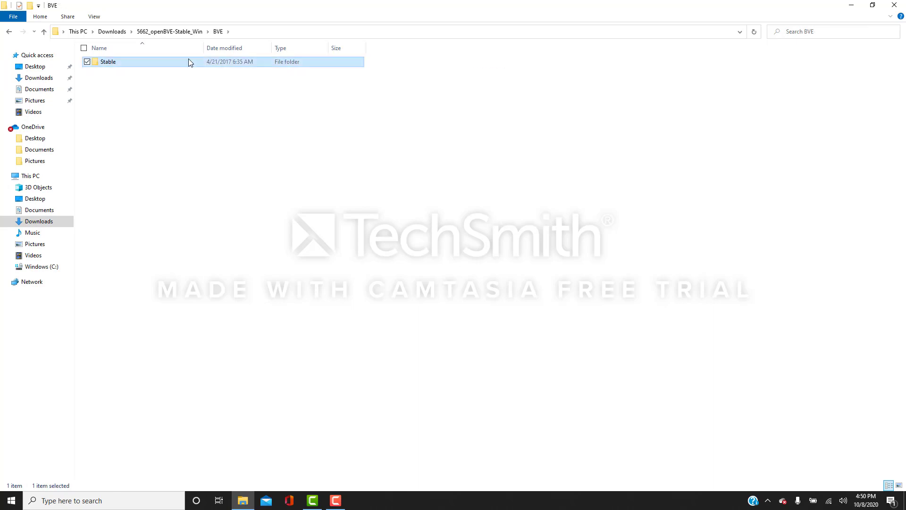
double_click(188, 61)
double_click(171, 85)
double_click(188, 68)
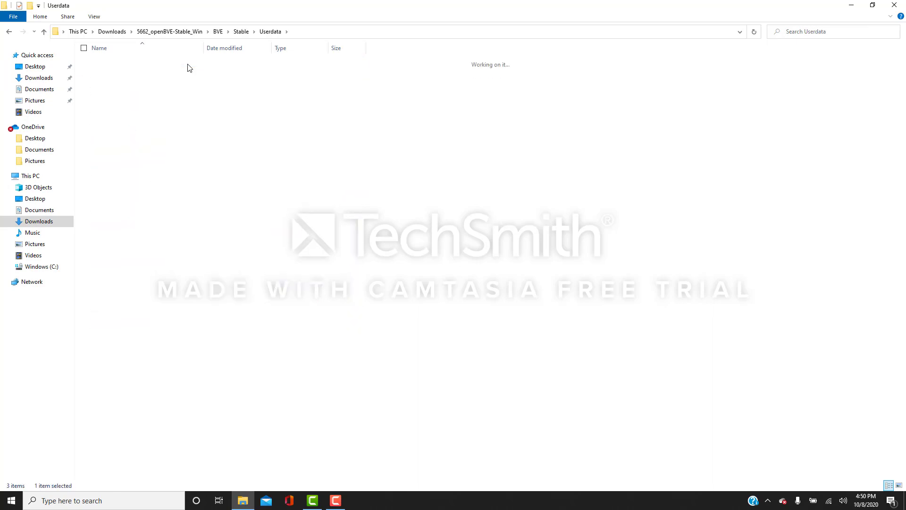
double_click(188, 65)
double_click(188, 66)
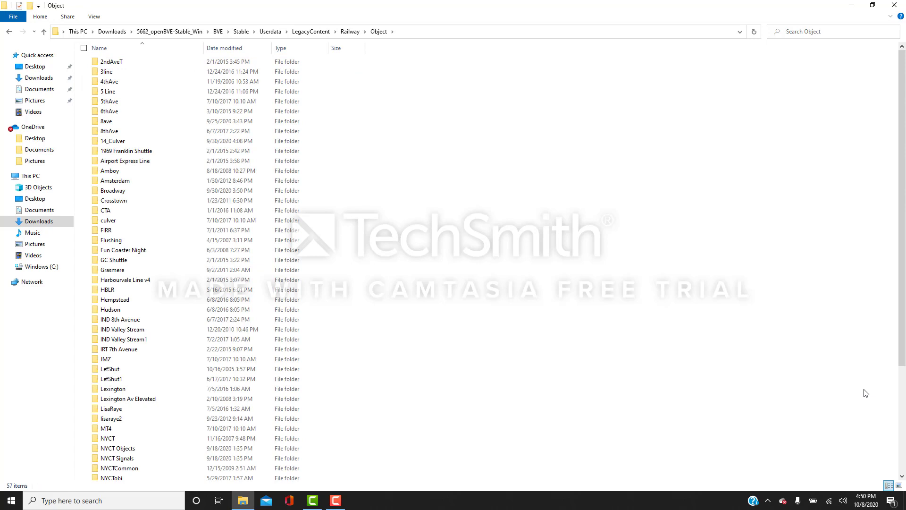
key("ctrl+v")
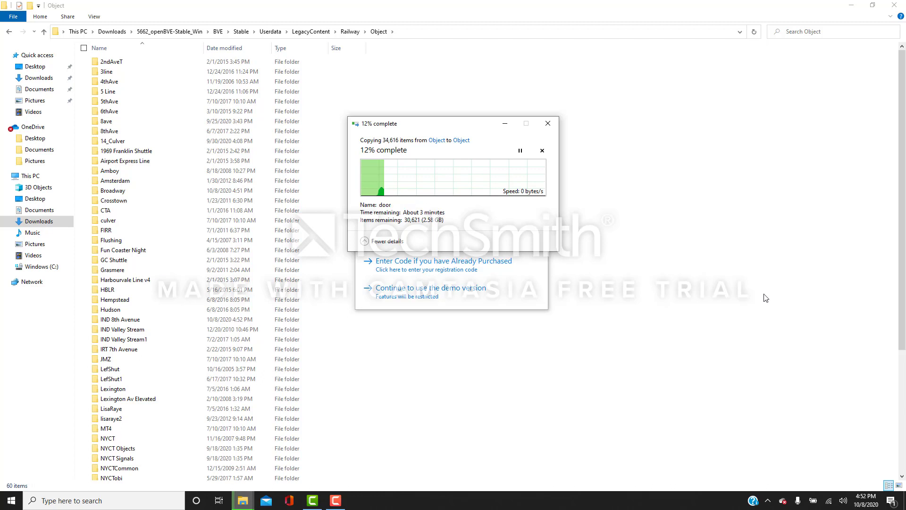
Step: Dismiss the registration prompt by continuing with the demo version, and replace the same-named files in the destination Object folder
left_click(472, 296)
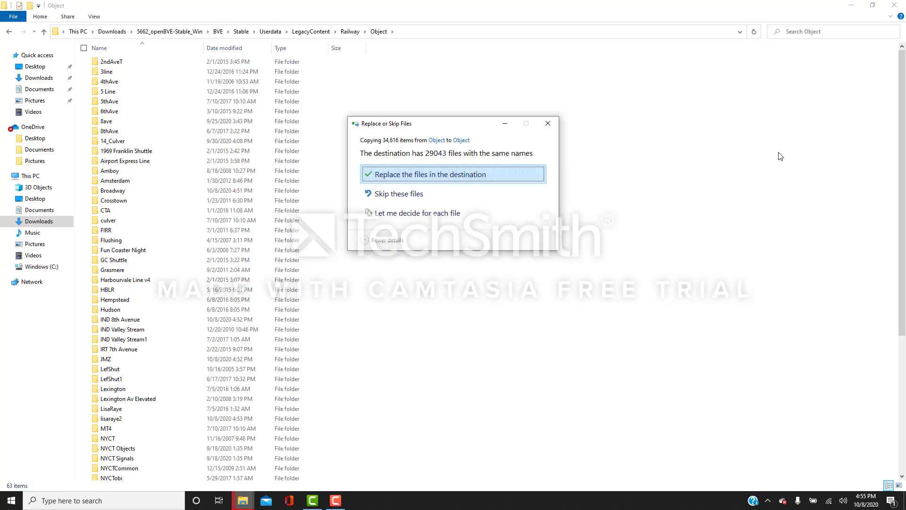
left_click(490, 176)
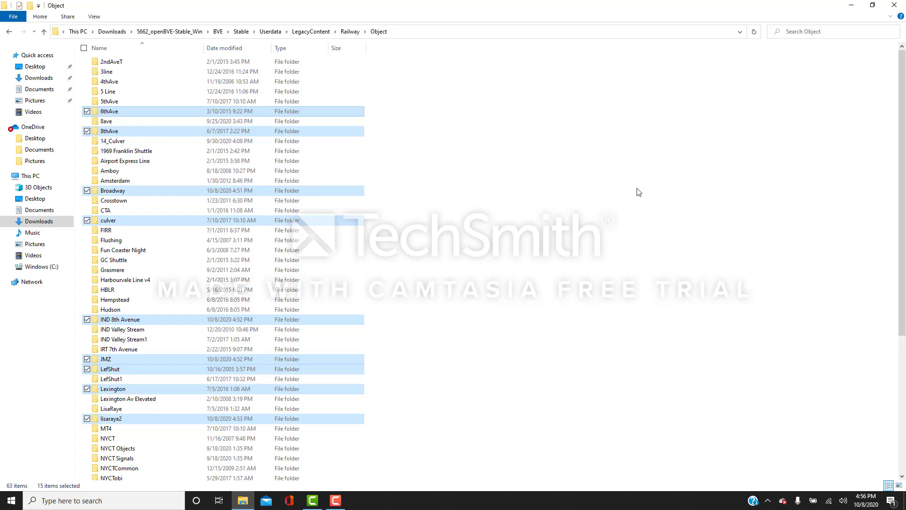
left_click(764, 195)
scroll(905, 338, "down", 7)
scroll(905, 338, "up", 7)
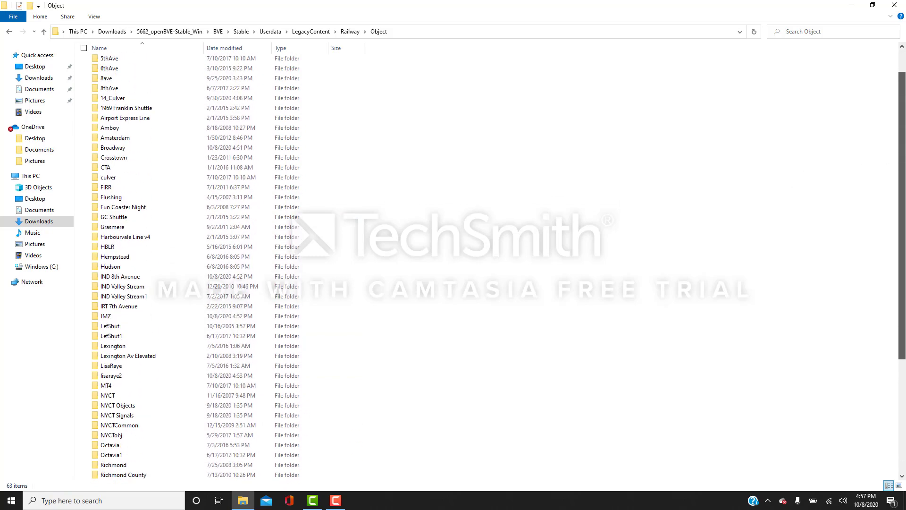
Step: Copy the W_Train_Gravesend_86_Street_To_Astoria_DitmarsESI file from the extracted release's Route folder
left_click(37, 78)
double_click(125, 76)
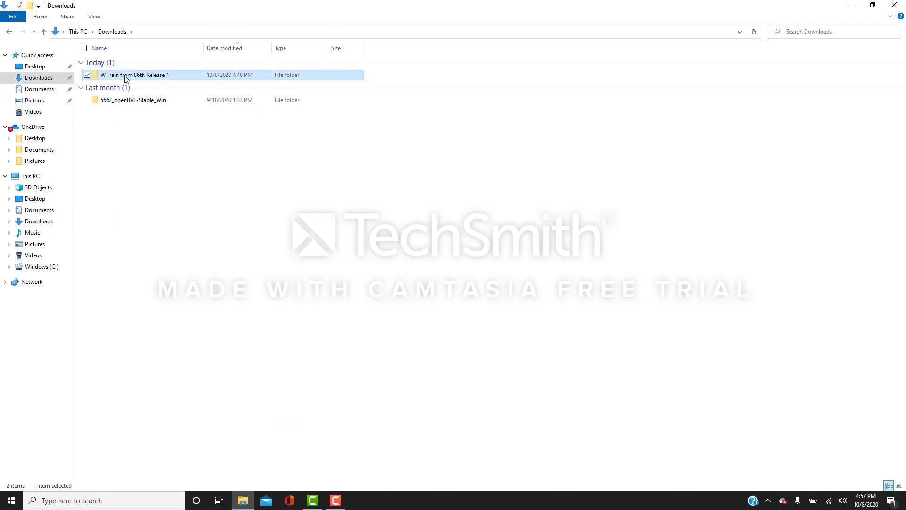
double_click(146, 65)
double_click(160, 65)
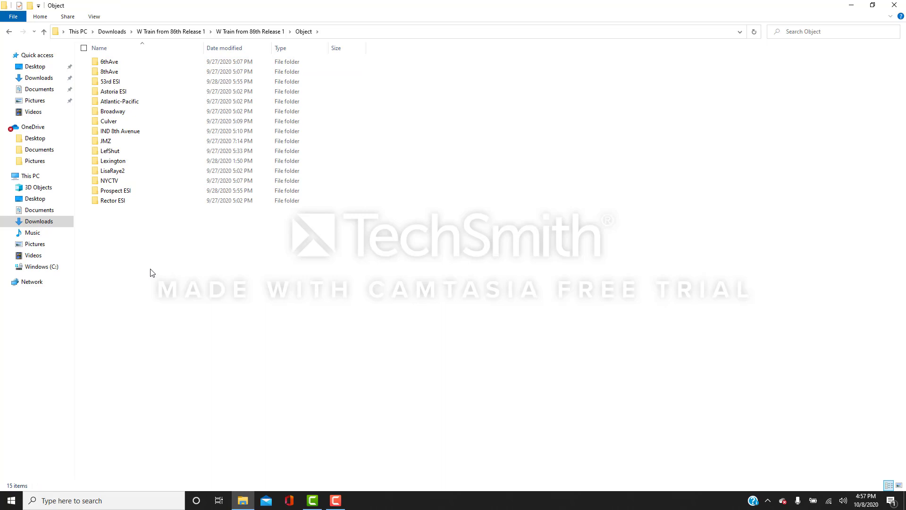
left_click(42, 33)
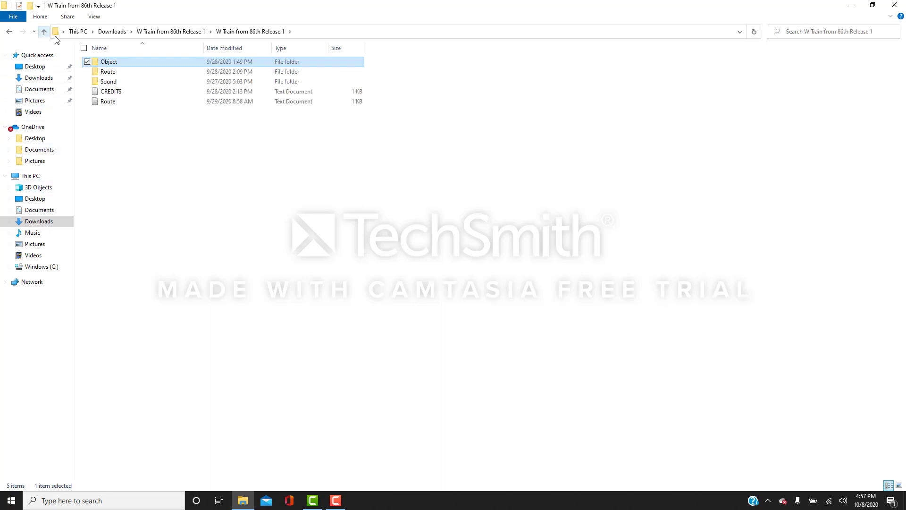
double_click(137, 72)
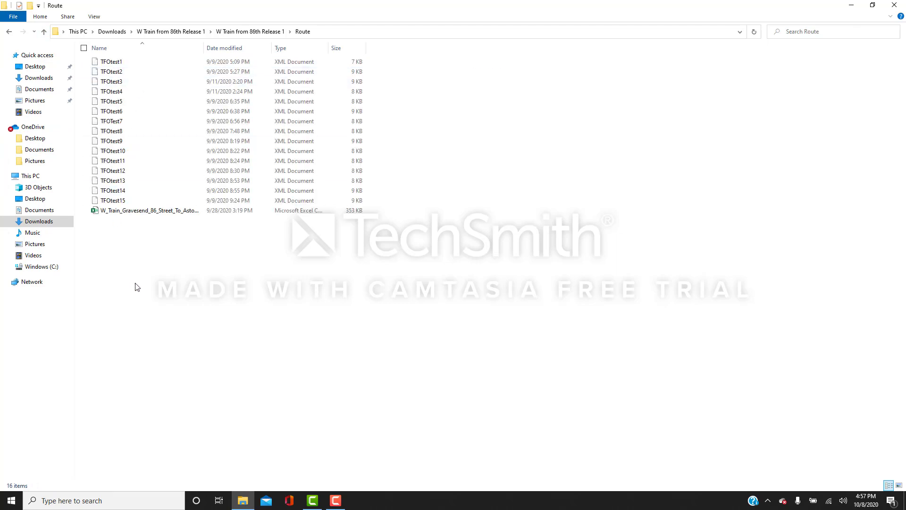
left_click_drag(135, 284, 229, 208)
right_click(227, 215)
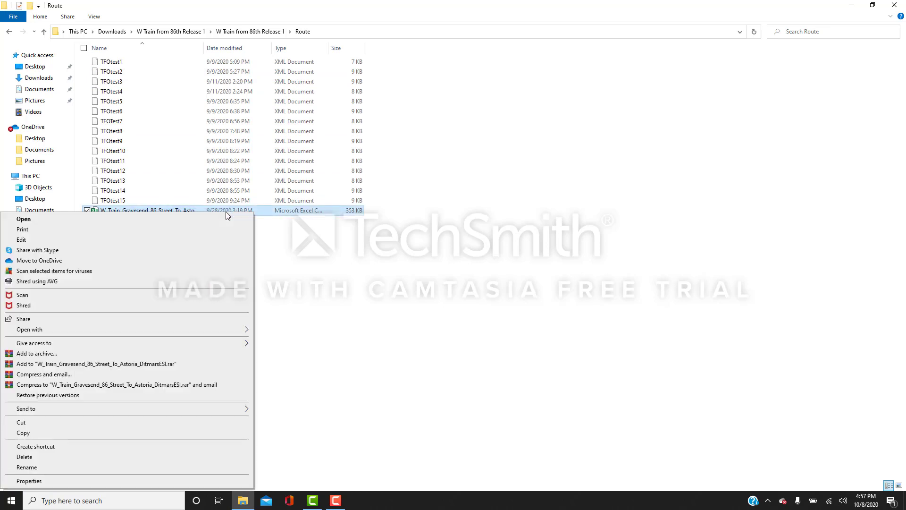
left_click(74, 432)
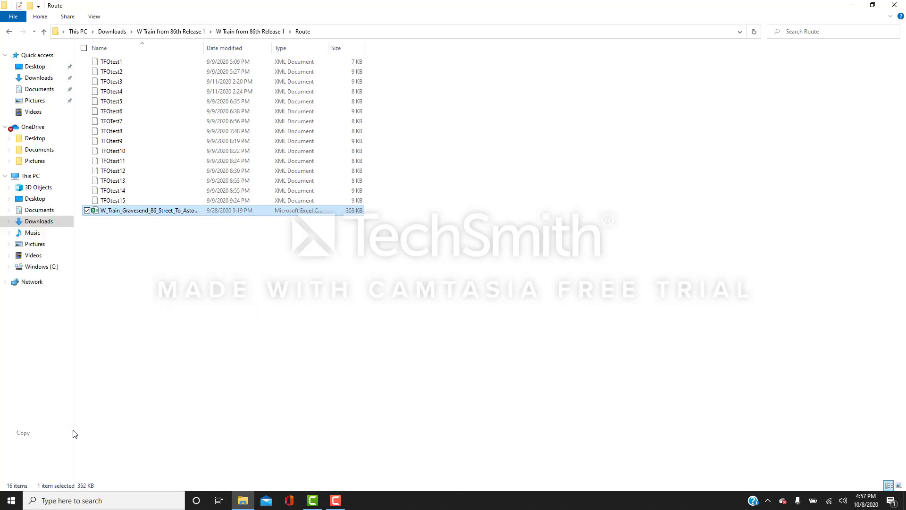
Step: Open the Route folder under 5662_openBVE-Stable_Win\BVE\Stable\Userdata\LegacyContent\Railway
left_click(44, 33)
left_click(44, 32)
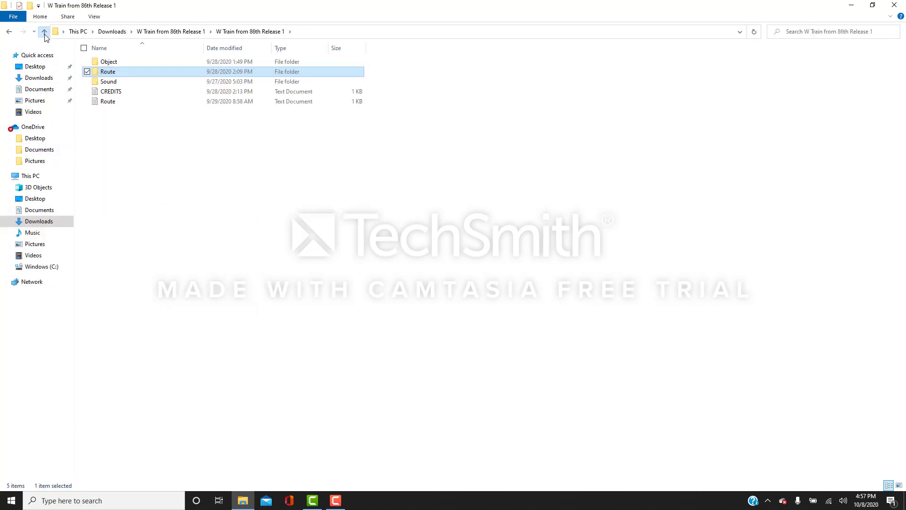
left_click(46, 32)
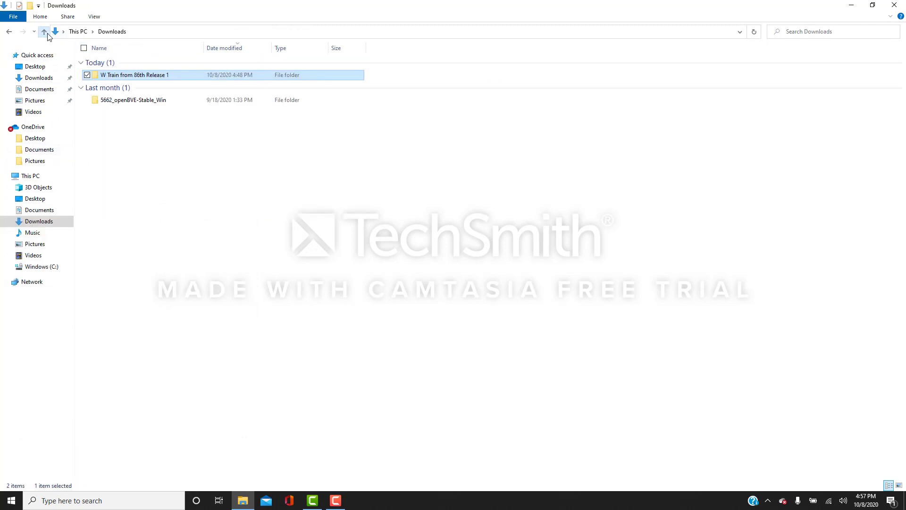
double_click(122, 100)
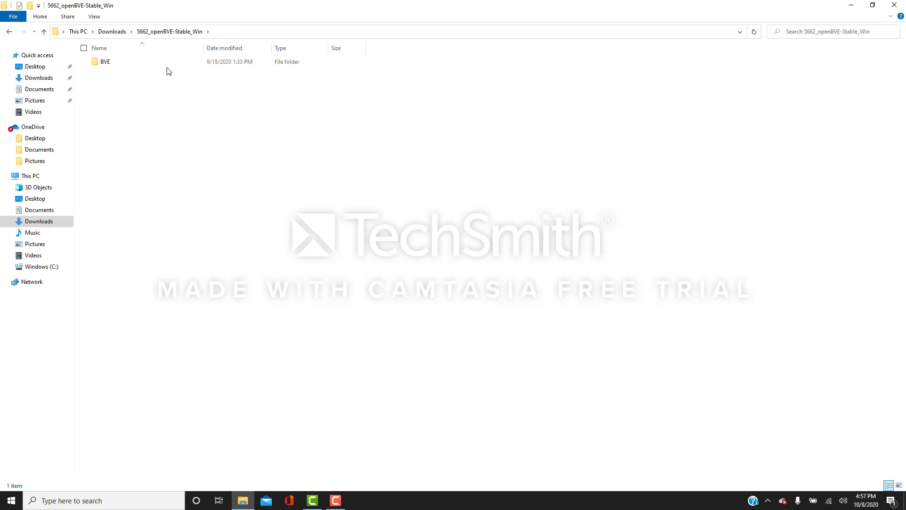
left_click(168, 66)
double_click(170, 66)
double_click(177, 63)
double_click(177, 64)
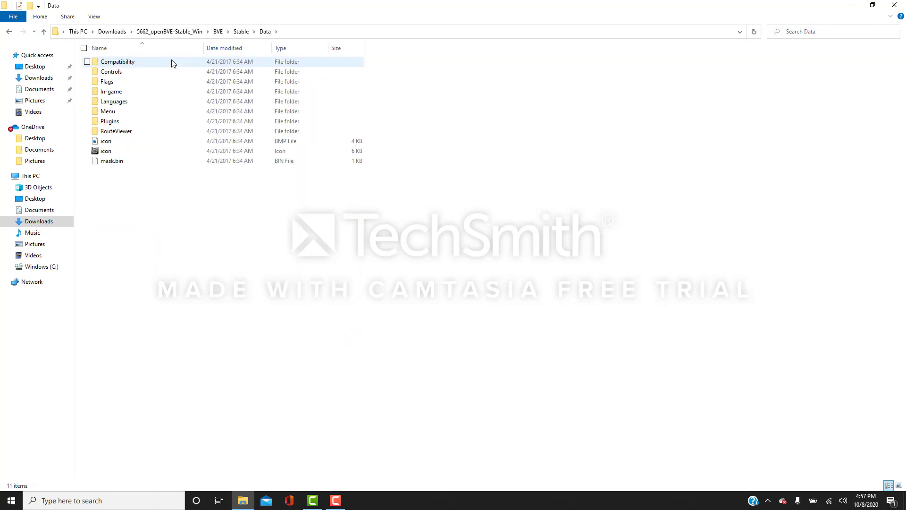
left_click(44, 32)
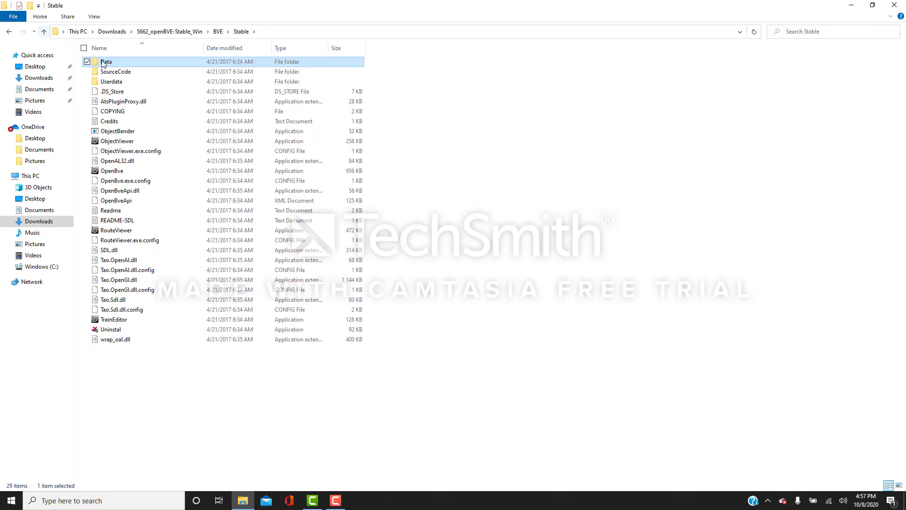
double_click(115, 82)
double_click(136, 64)
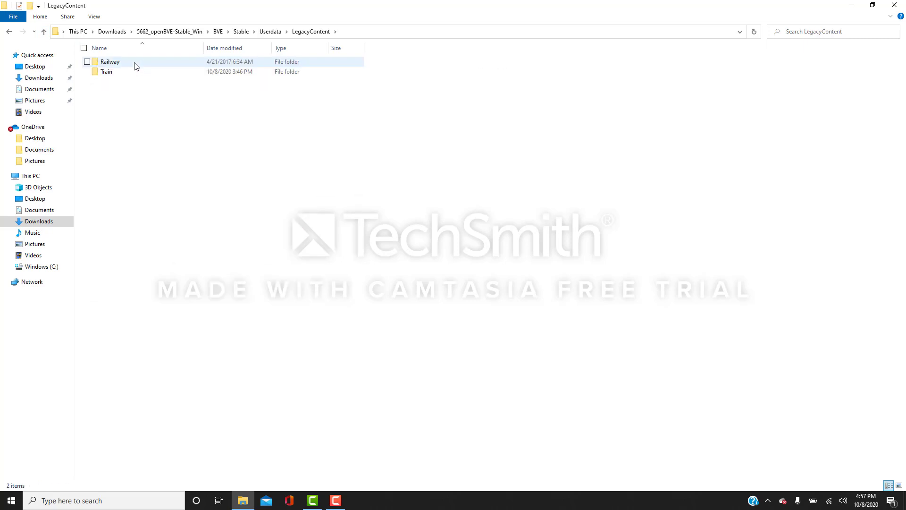
double_click(135, 65)
double_click(128, 71)
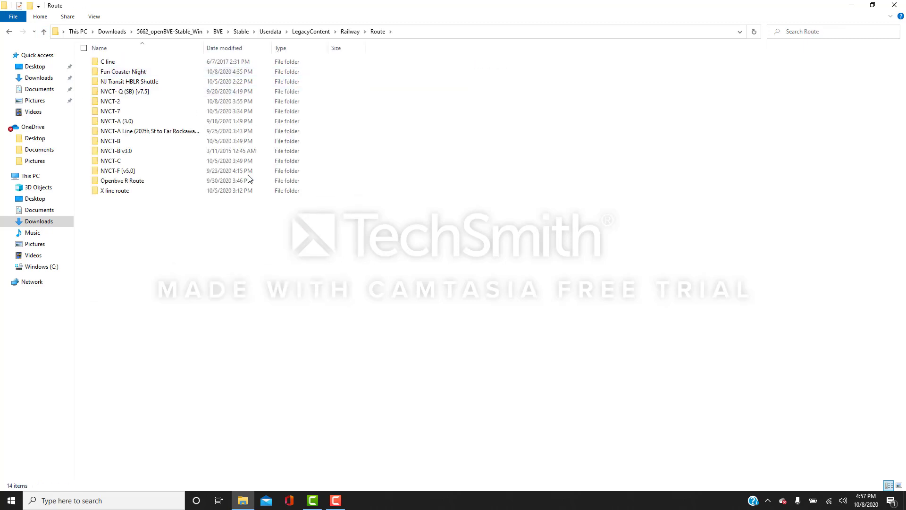
Step: Duplicate the X line route folder within the Route folder and rename the copy NYCT-W line northbound
left_click(179, 193)
right_click(179, 193)
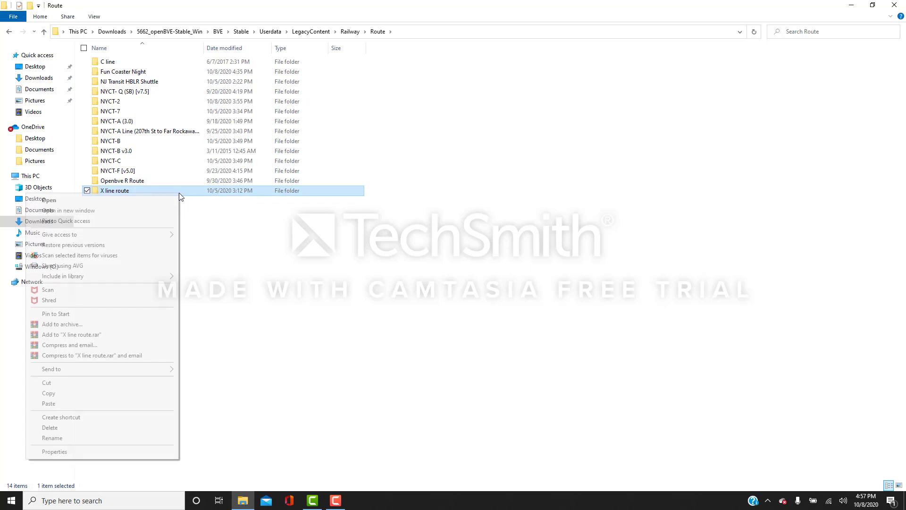
left_click(92, 393)
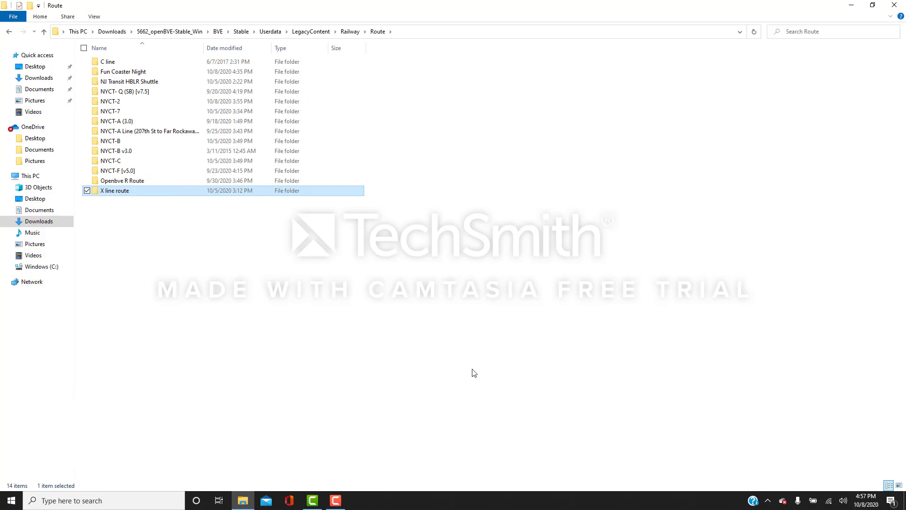
key("ctrl+v")
right_click(128, 202)
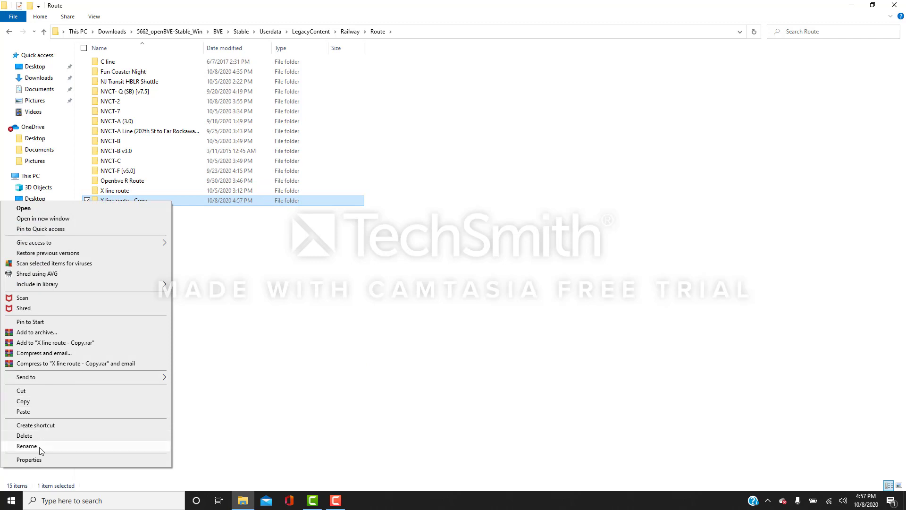
left_click(47, 446)
key("BackSpace")
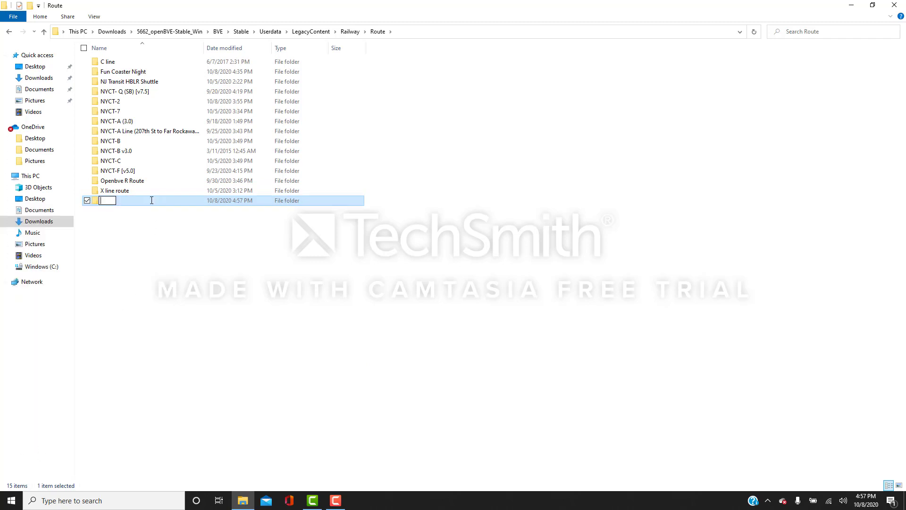
type("NYCT-W line northbound")
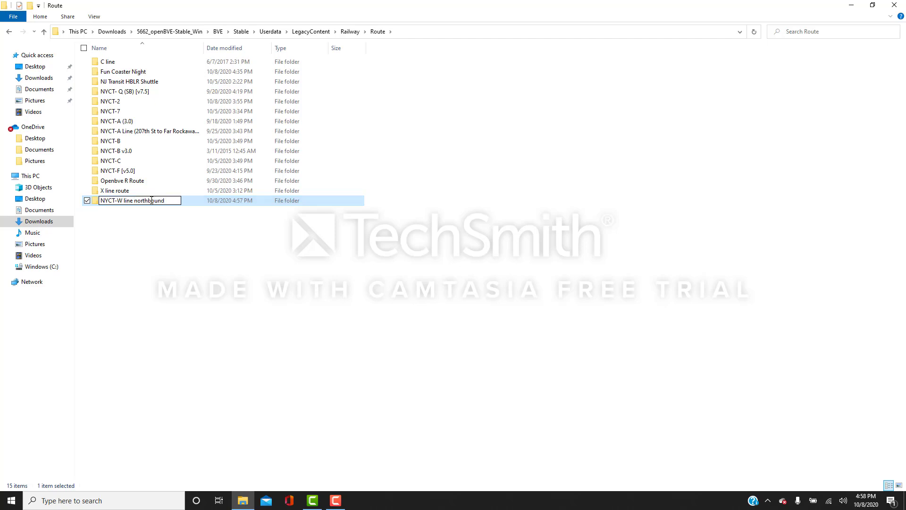
Step: Complete the new route folder's name as NYCT-W line northbound to Astoria Ditmars Blvd
type(" to Astoria Ditmars Blvd")
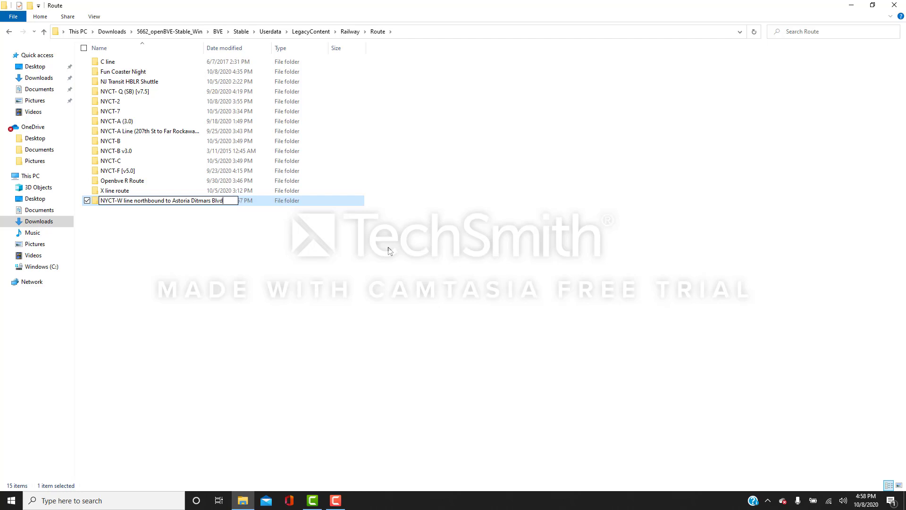
key("Return")
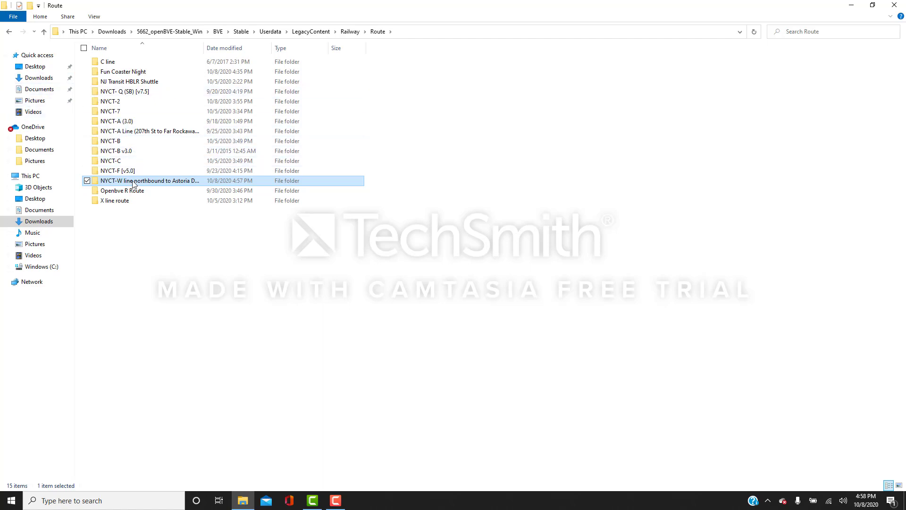
Step: Copy the W_Train_Gravesend_86_Street_To_Astoria route file from the Route folder of the extracted W Train from 86th Release 1
left_click(39, 77)
double_click(140, 76)
double_click(161, 64)
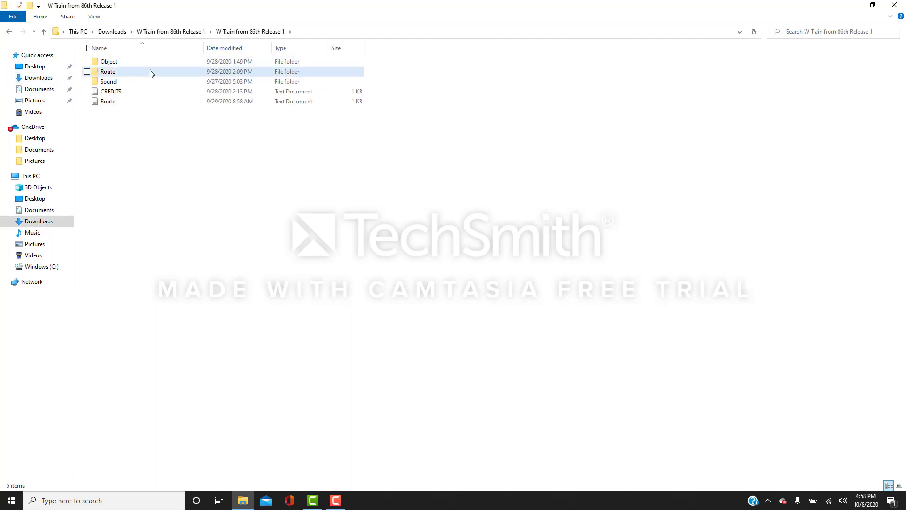
double_click(151, 72)
left_click_drag(130, 266, 188, 215)
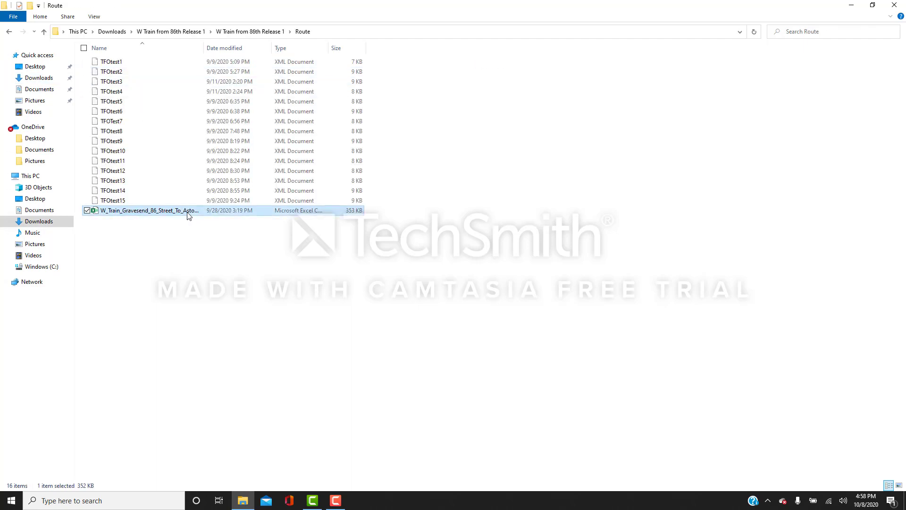
right_click(185, 215)
left_click(77, 434)
Step: Open the NYCT-W line northbound to Astoria Ditmars Blvd folder under 5662_openBVE-Stable_Win\BVE\Stable\Userdata\LegacyContent\Railway\Route
left_click(39, 79)
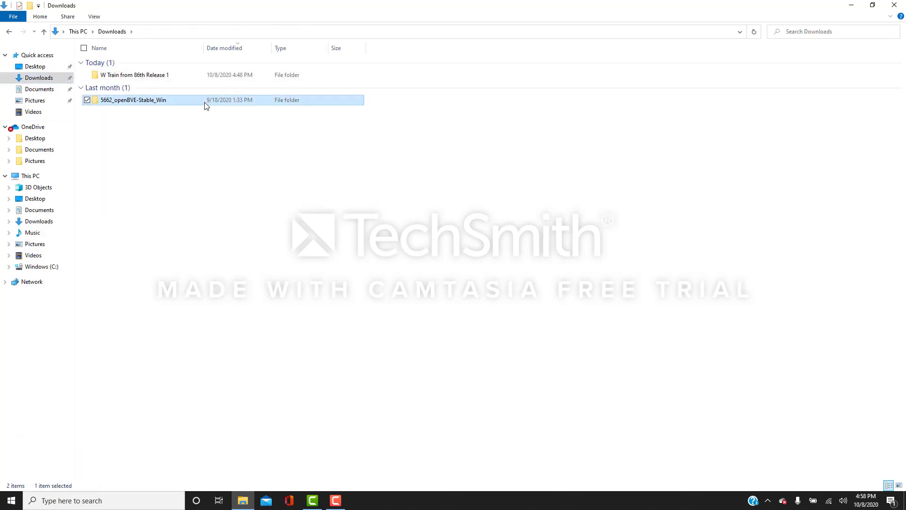
double_click(207, 105)
double_click(229, 63)
double_click(229, 63)
double_click(195, 83)
double_click(208, 63)
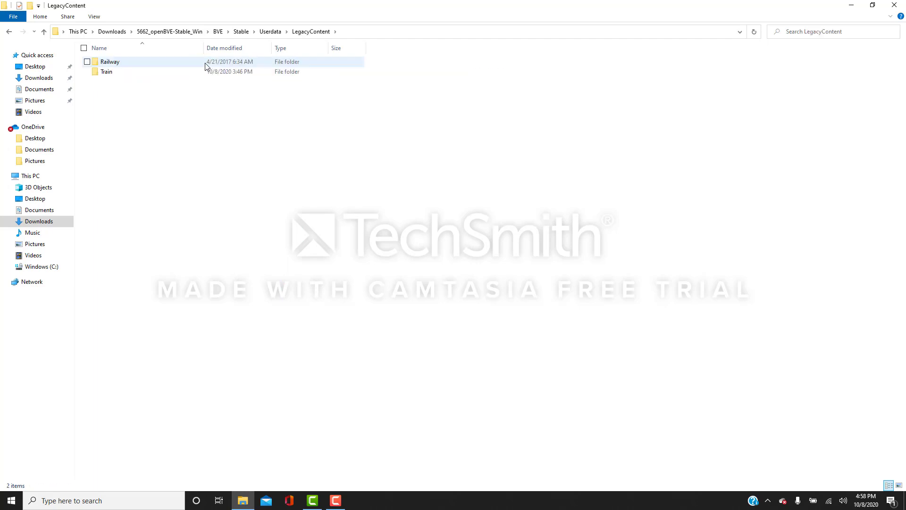
double_click(205, 67)
double_click(198, 71)
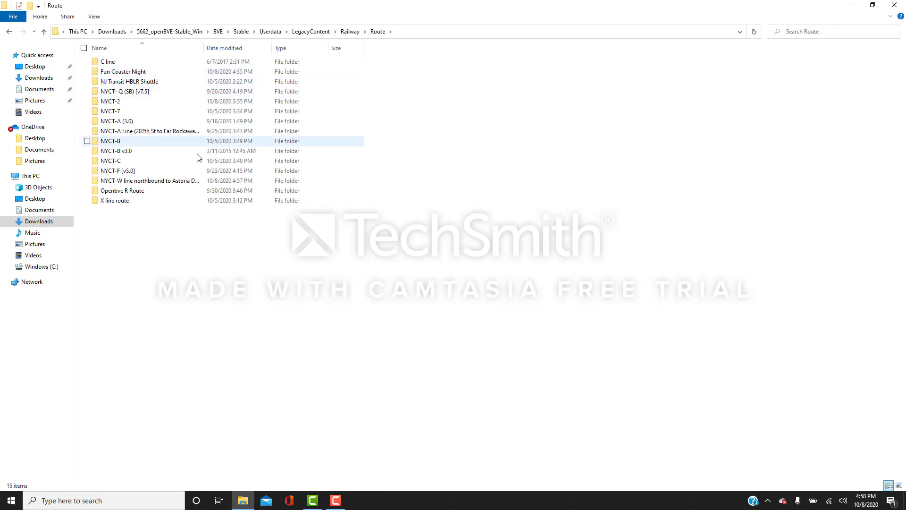
double_click(191, 181)
Step: Delete both NYCT-X (Express) files from the folder and paste the copied W train route file in their place
left_click_drag(214, 187, 257, 60)
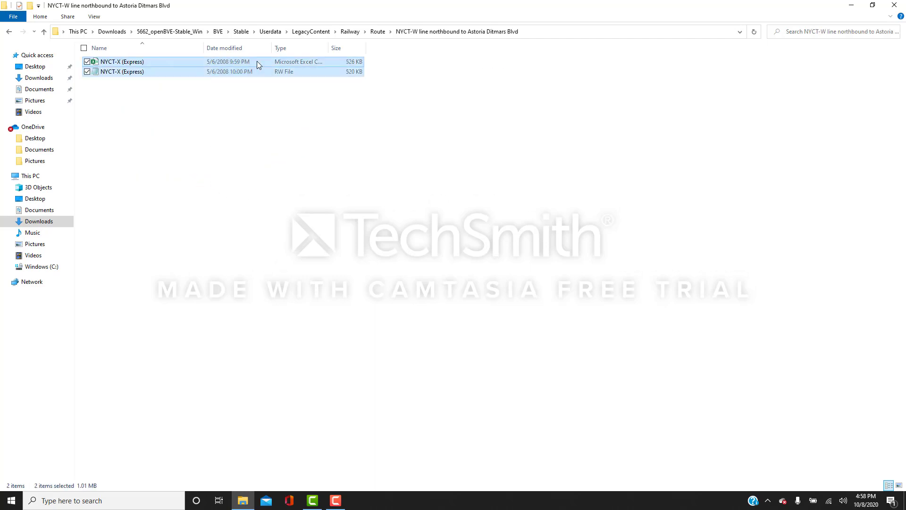
key("Delete")
key("ctrl+v")
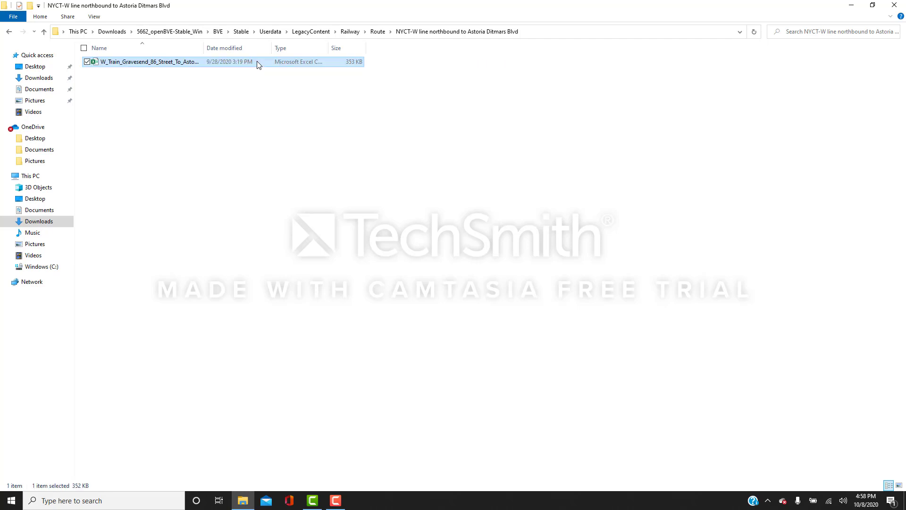
Step: Copy the Broadway folder from the Sound folder of the extracted W Train from 86th Release 1
left_click(27, 81)
double_click(120, 76)
double_click(141, 64)
double_click(132, 81)
left_click_drag(128, 152, 209, 60)
right_click(209, 61)
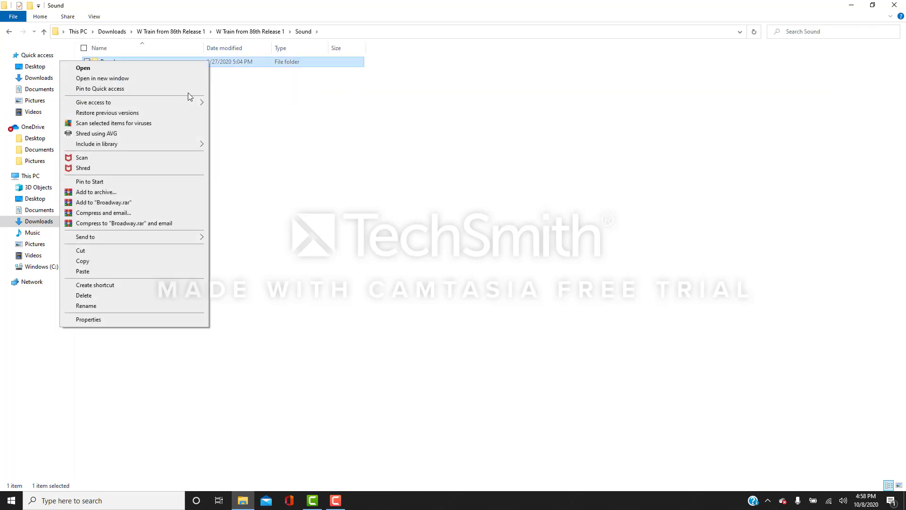
left_click(83, 262)
Step: Paste the Broadway folder into the Sound folder under 5662_openBVE-Stable_Win\BVE\Stable\Userdata\LegacyContent\Railway
left_click(55, 81)
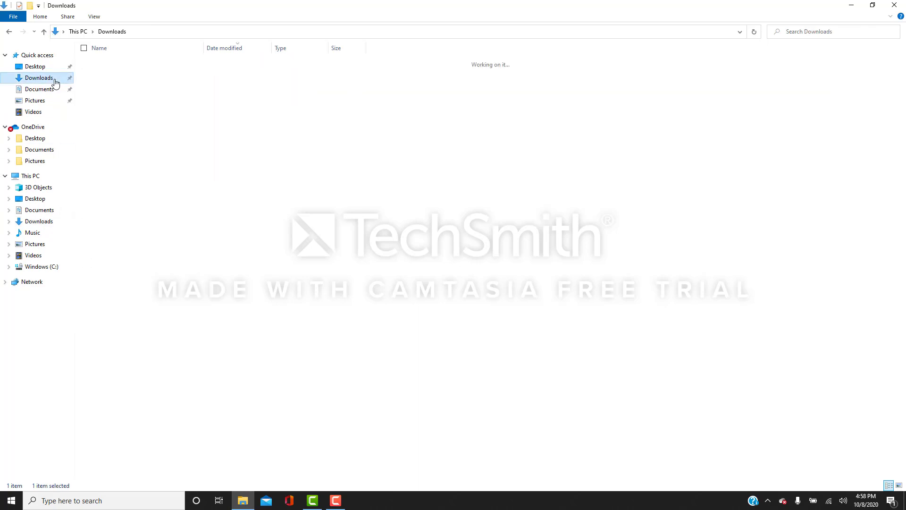
double_click(130, 103)
double_click(169, 61)
double_click(164, 62)
double_click(144, 81)
double_click(161, 62)
double_click(160, 62)
double_click(164, 83)
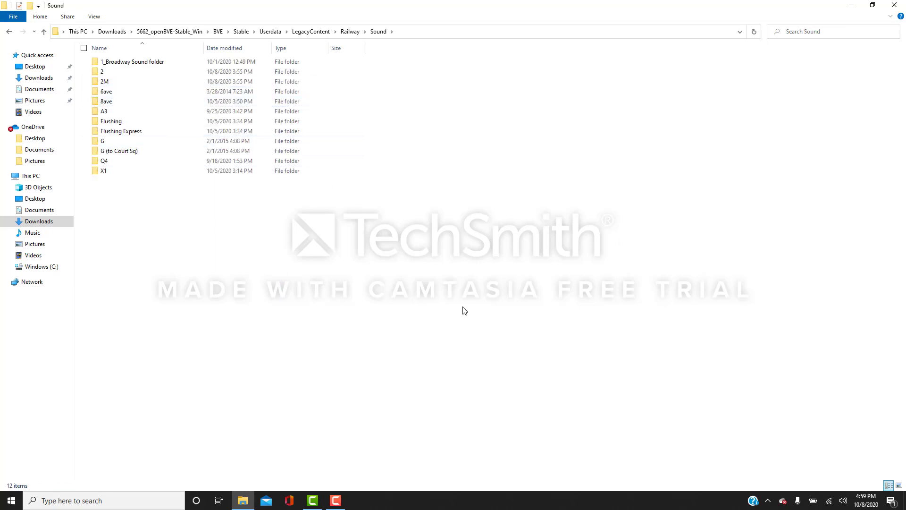
key("ctrl+v")
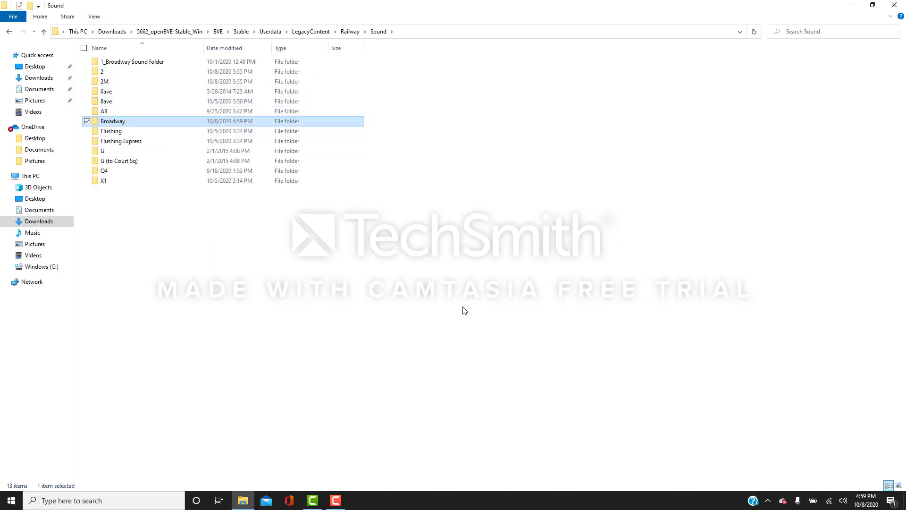
left_click(294, 304)
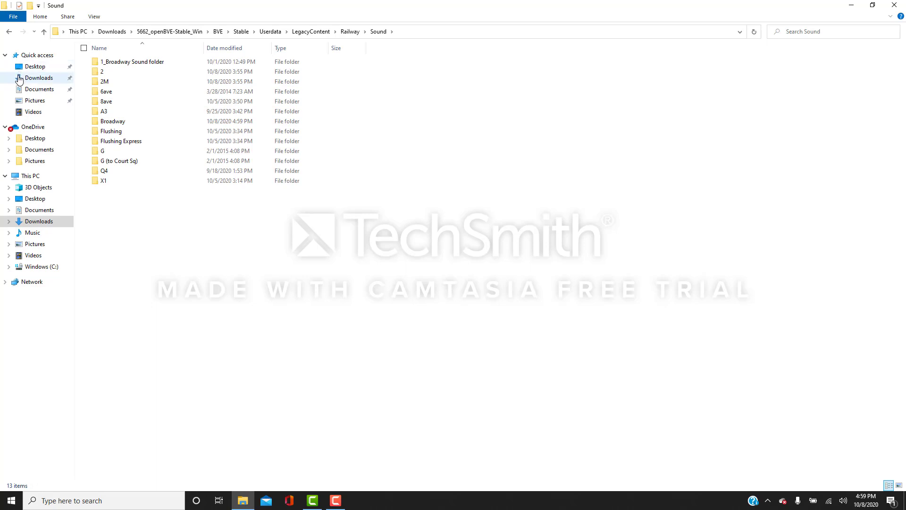
Step: Read the CREDITS and Route text documents in the extracted W Train from 86th Release 1 folder, closing each one
left_click(19, 79)
double_click(126, 75)
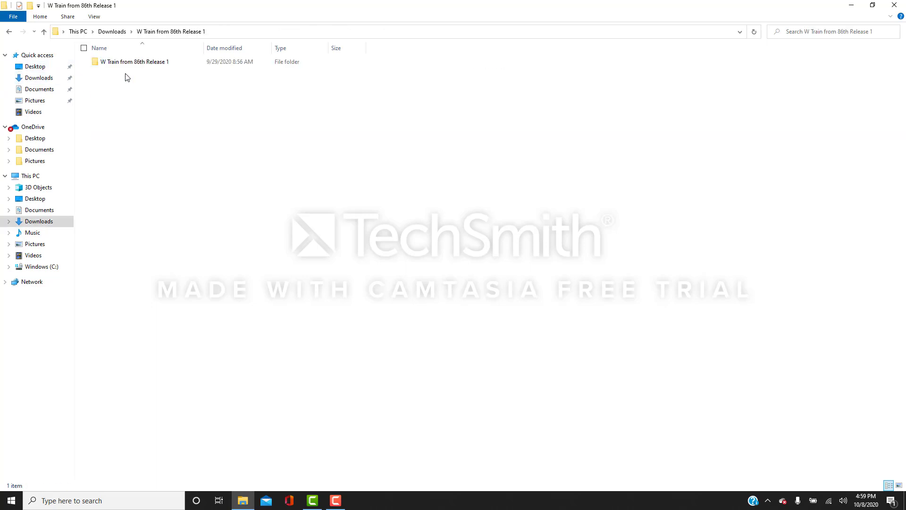
double_click(148, 62)
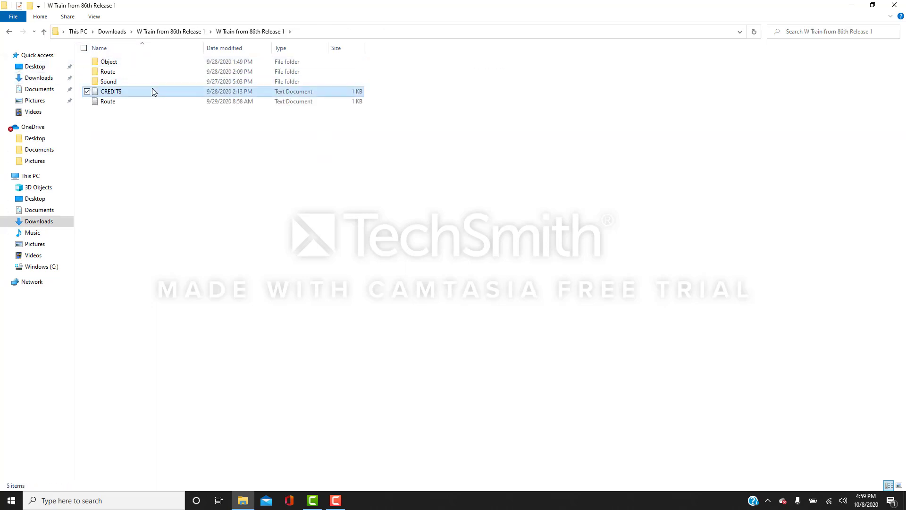
double_click(152, 88)
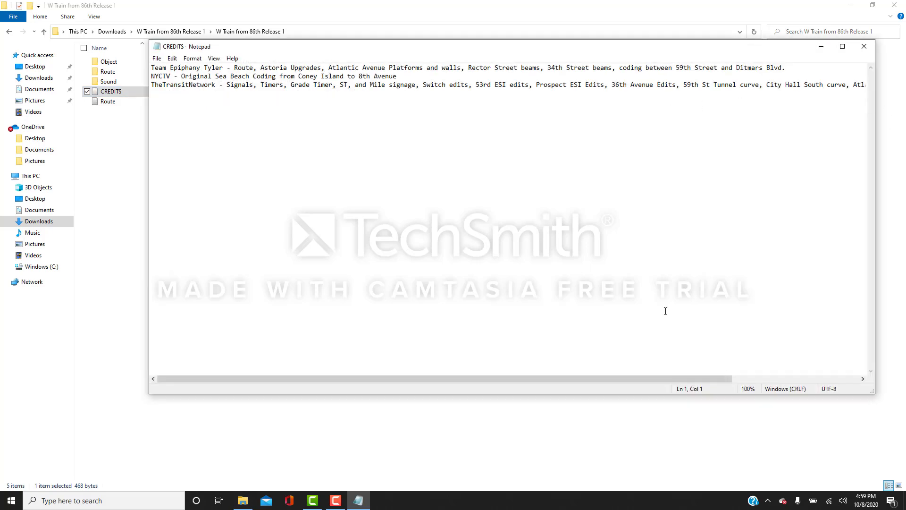
left_click_drag(511, 378, 668, 381)
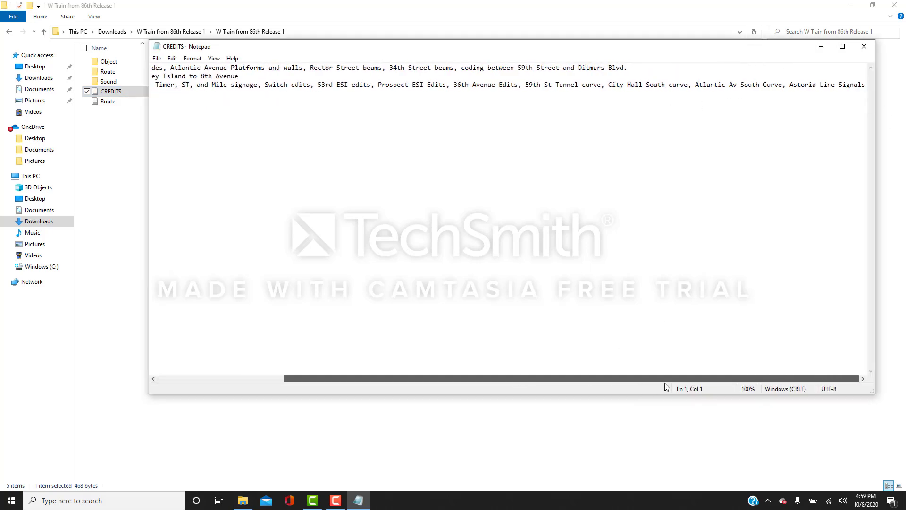
left_click(865, 46)
double_click(245, 103)
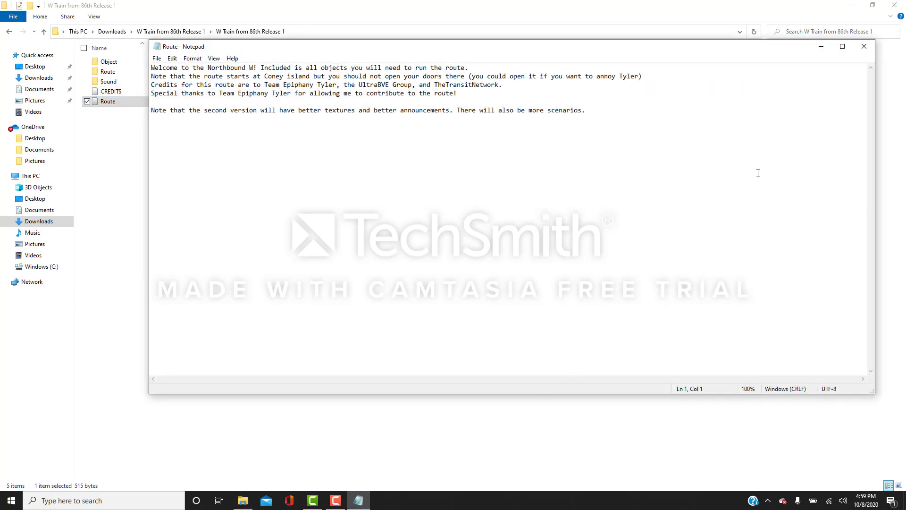
left_click(865, 47)
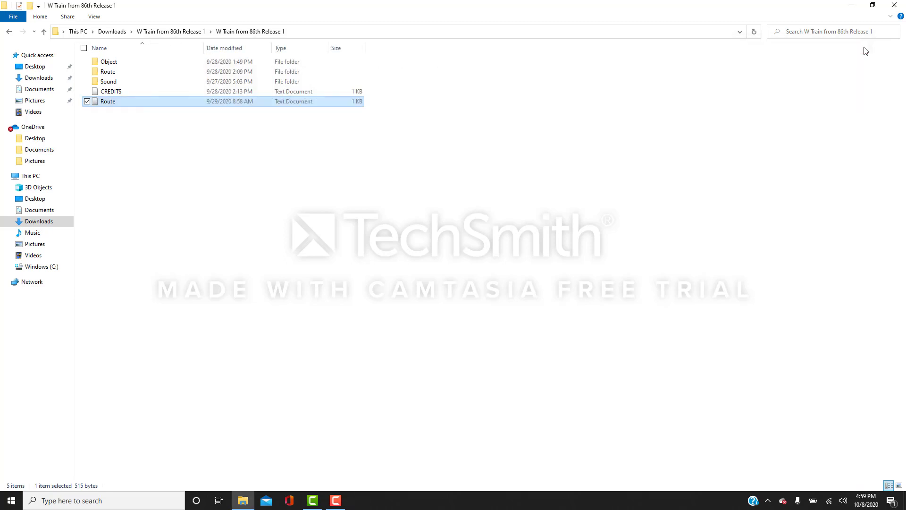
Step: Delete the W Train from 86th Release 1 folder from Downloads and return to Quick access
left_click(39, 78)
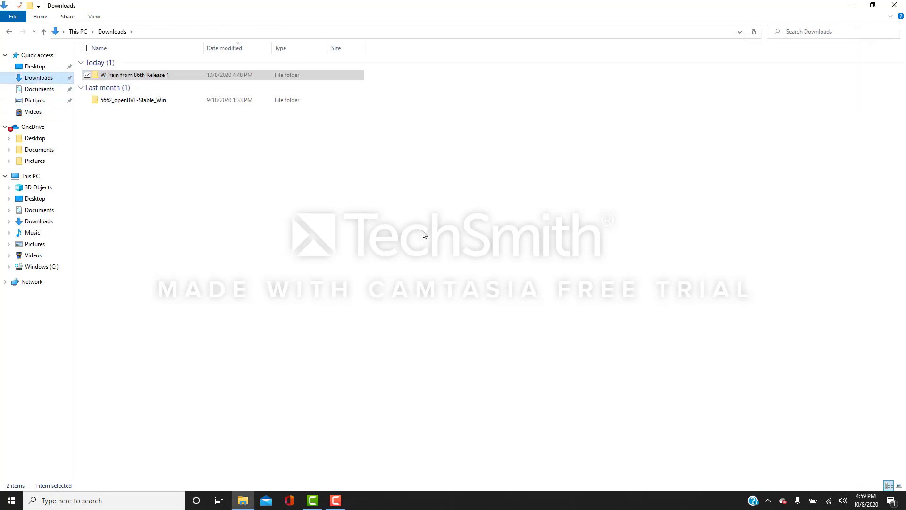
left_click(204, 77)
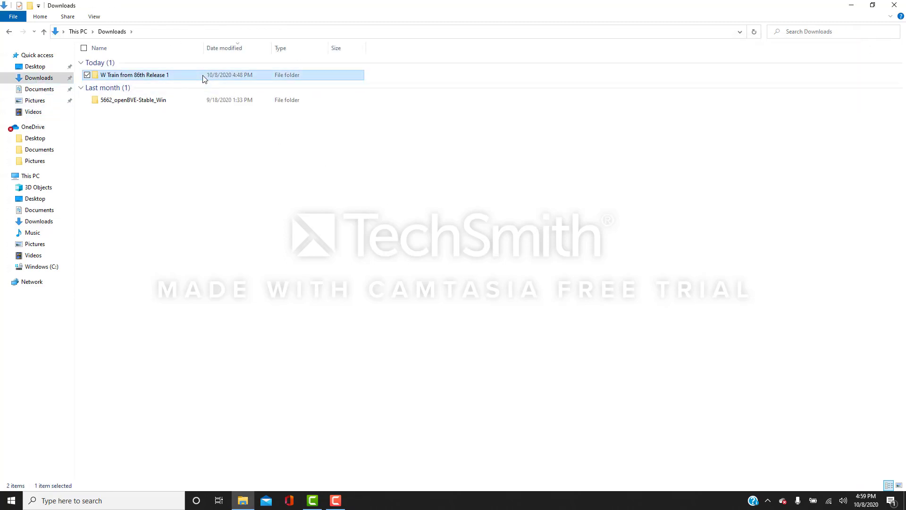
key("Delete")
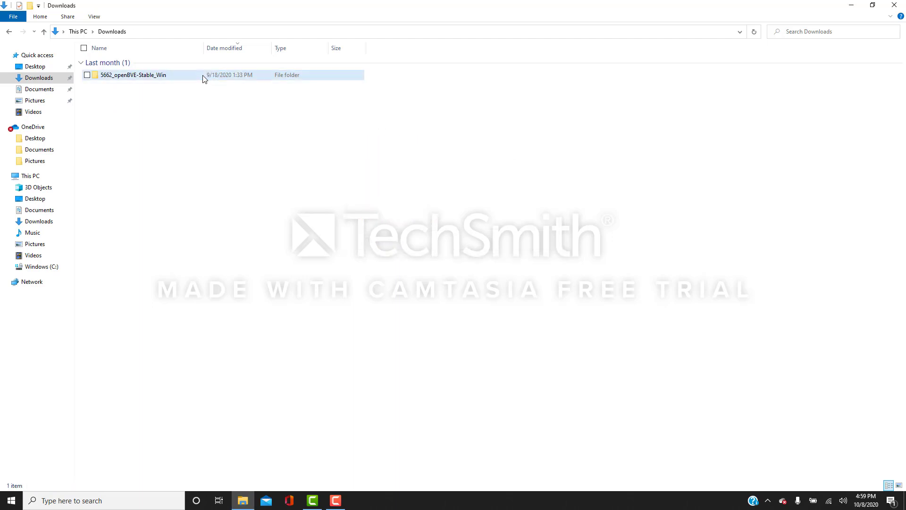
left_click(37, 56)
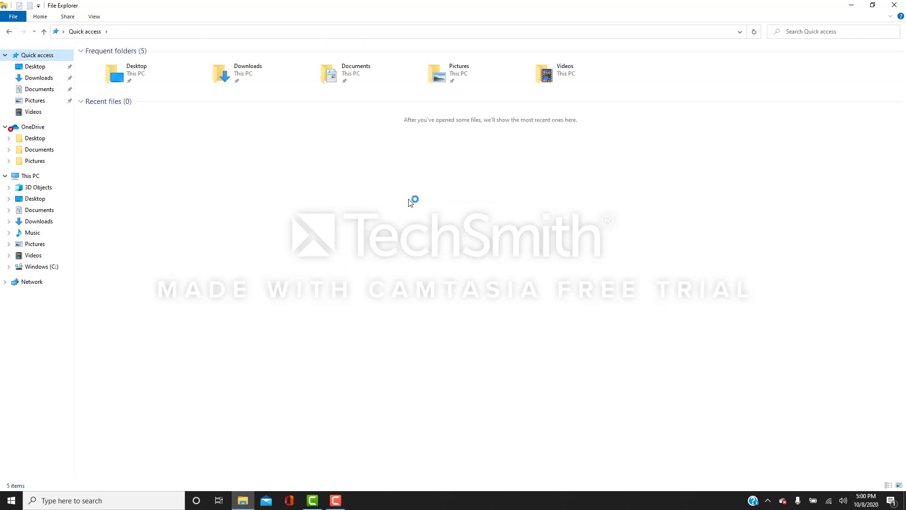